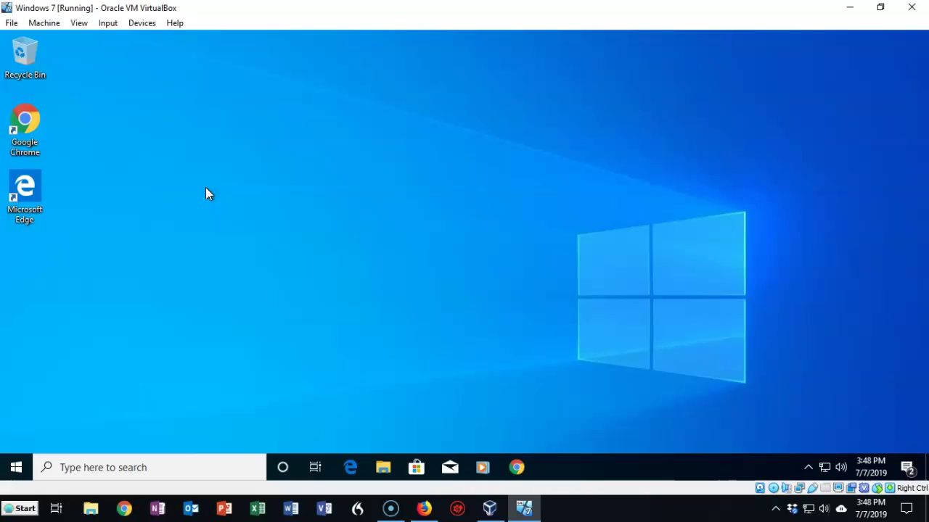
- Search Windows for 'fire' and open the Windows Defender Firewall control panel
left_click(14, 507)
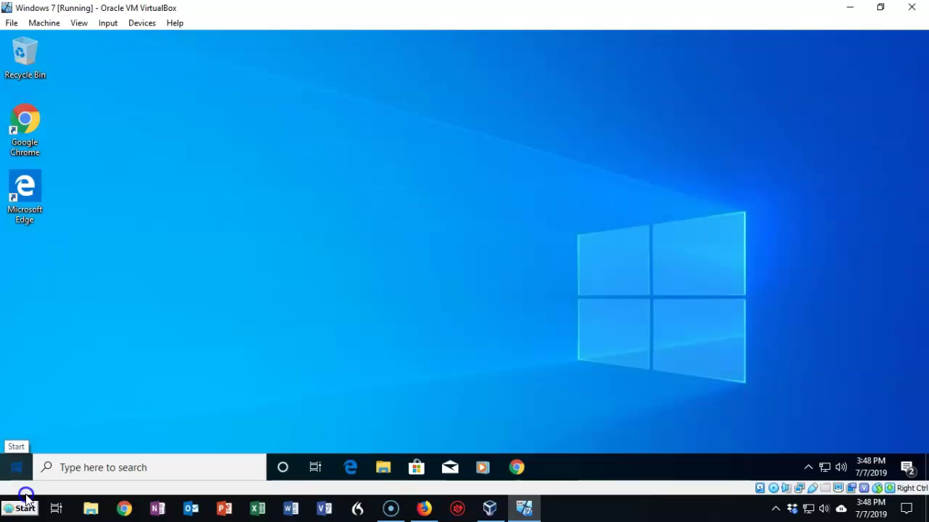
left_click(61, 332)
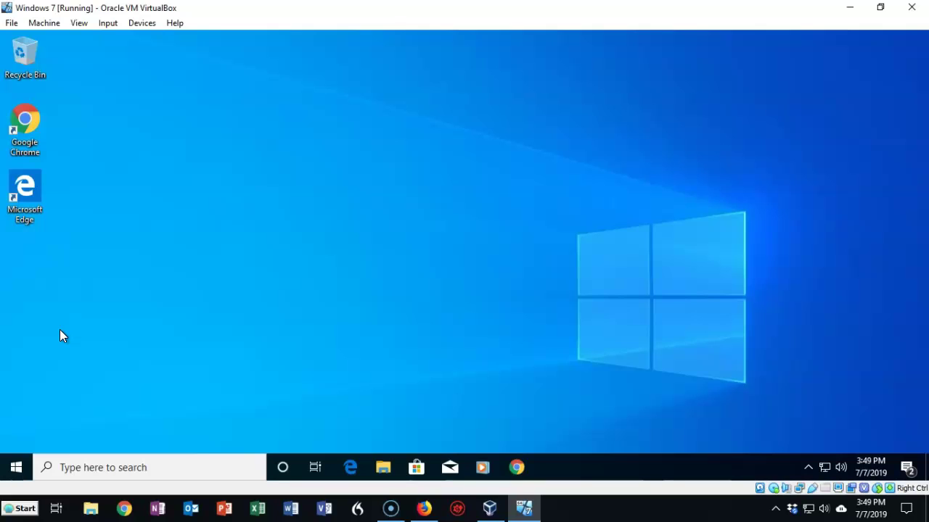
left_click(60, 321)
left_click(70, 468)
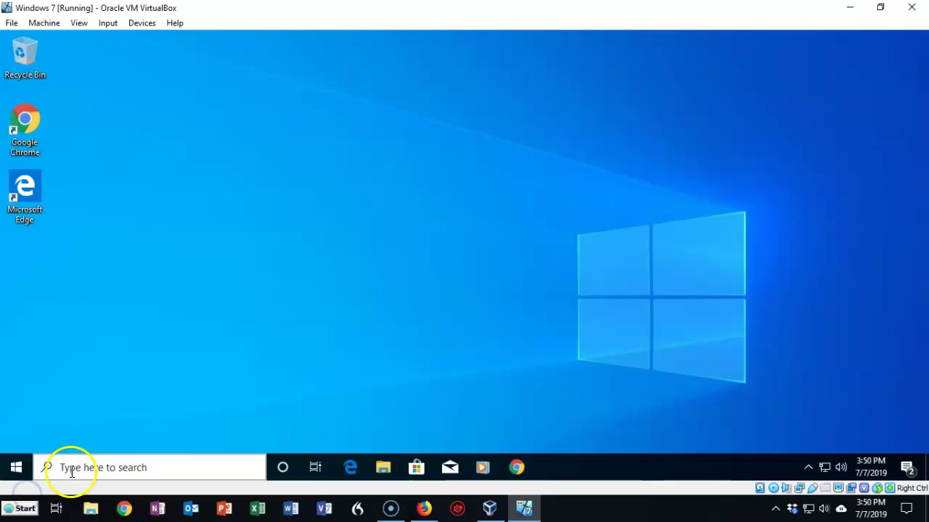
left_click(64, 468)
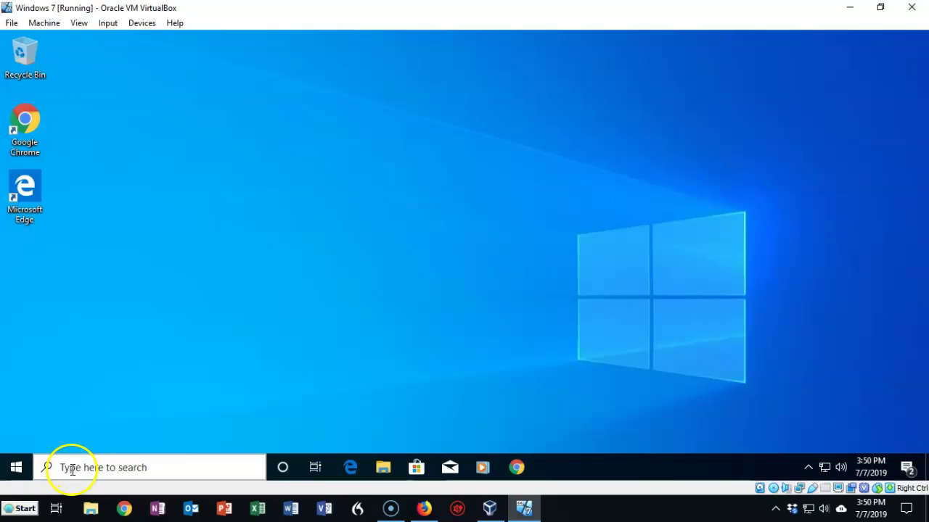
type("fire")
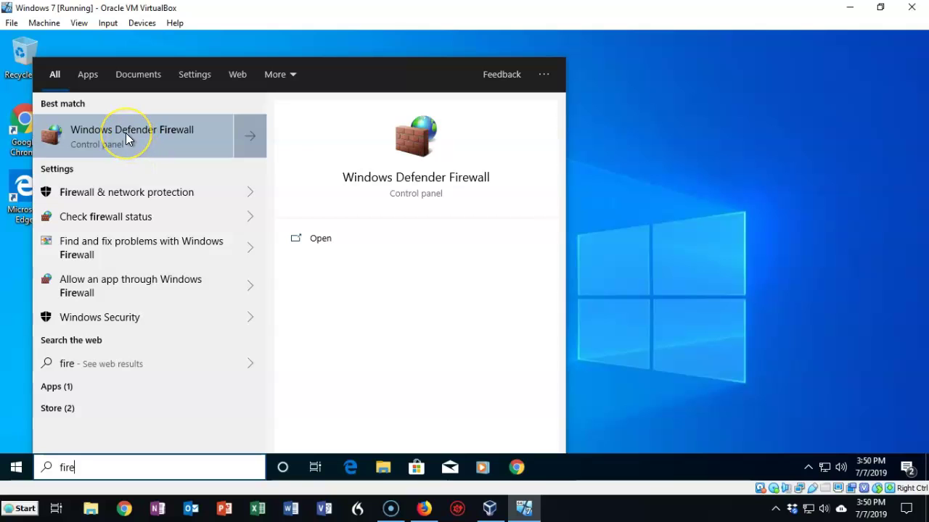
left_click(126, 137)
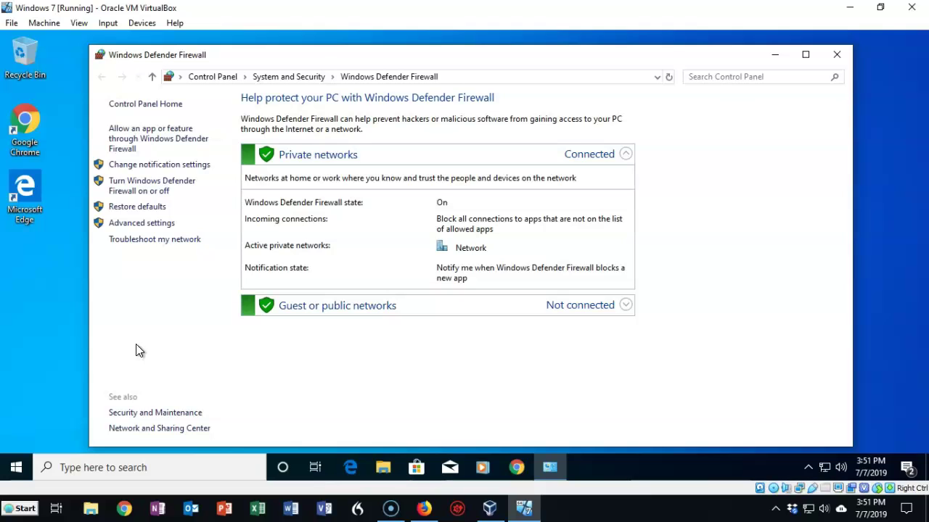
left_click(147, 338)
left_click(159, 142)
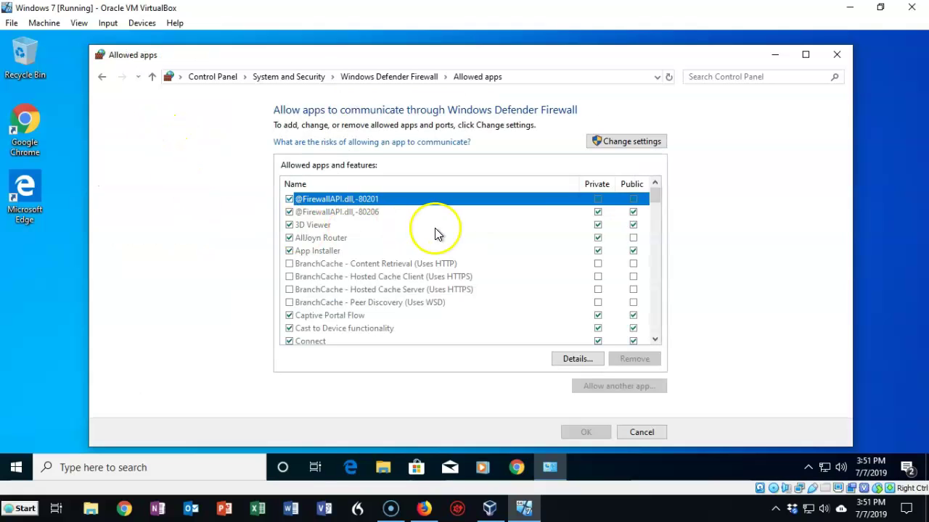
scroll(450, 248, "down", 10)
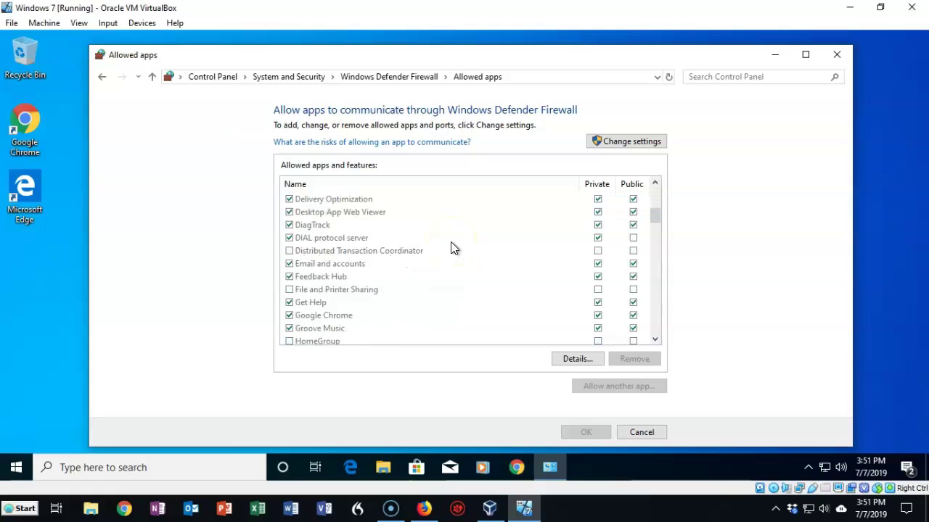
scroll(444, 250, "down", 15)
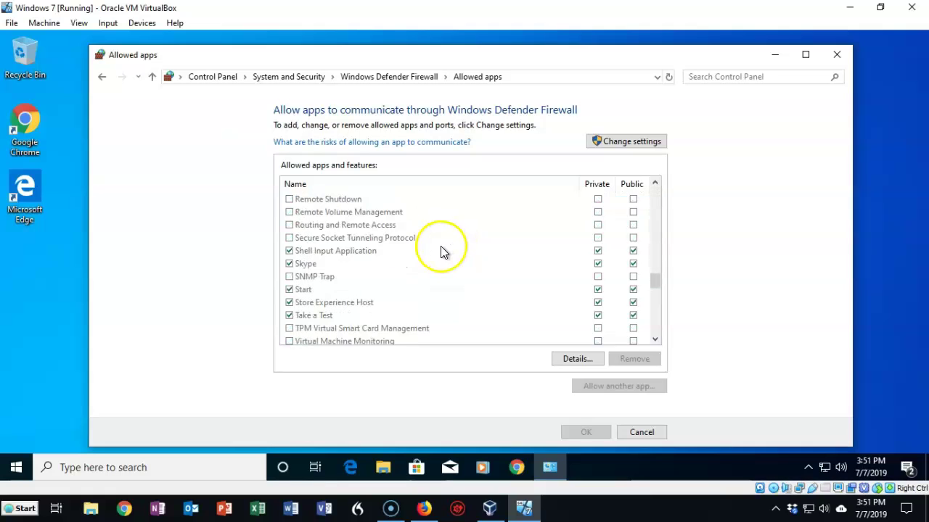
scroll(434, 269, "up", 15)
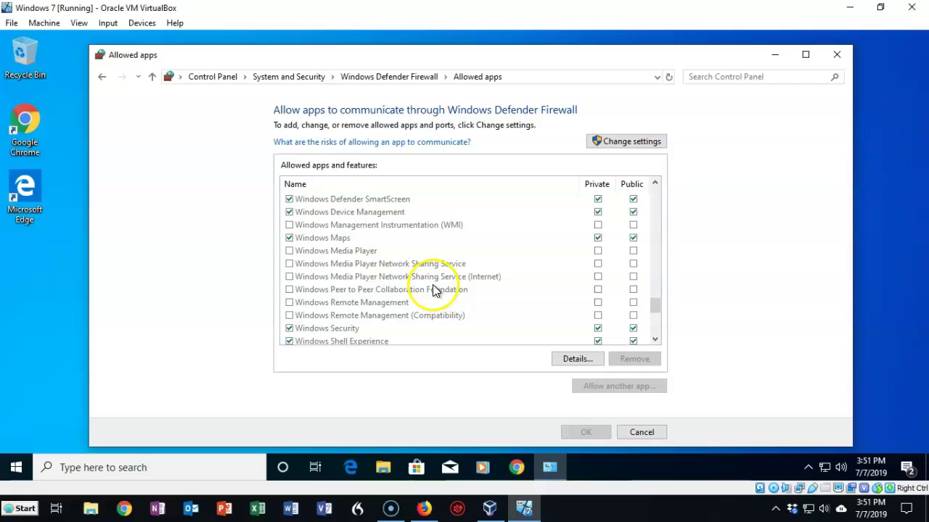
scroll(433, 284, "up", 4)
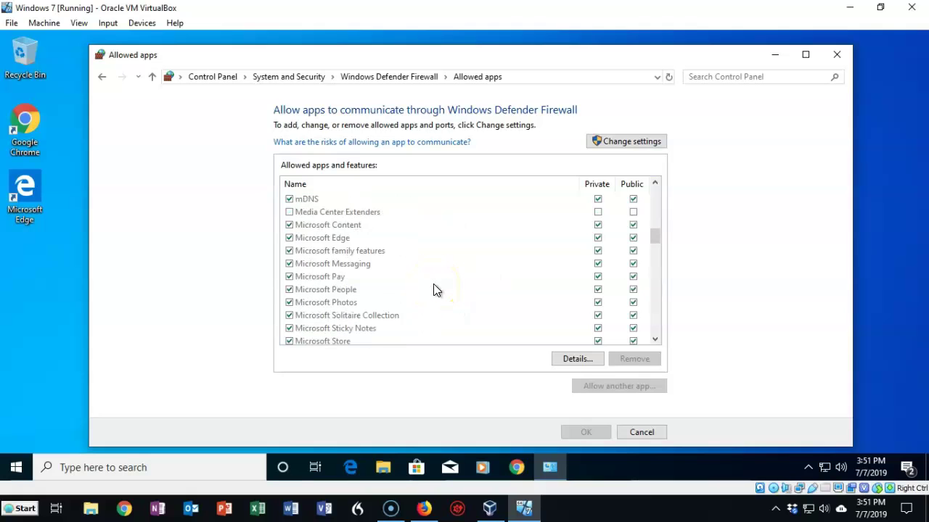
scroll(433, 284, "down", 4)
scroll(433, 284, "down", 4)
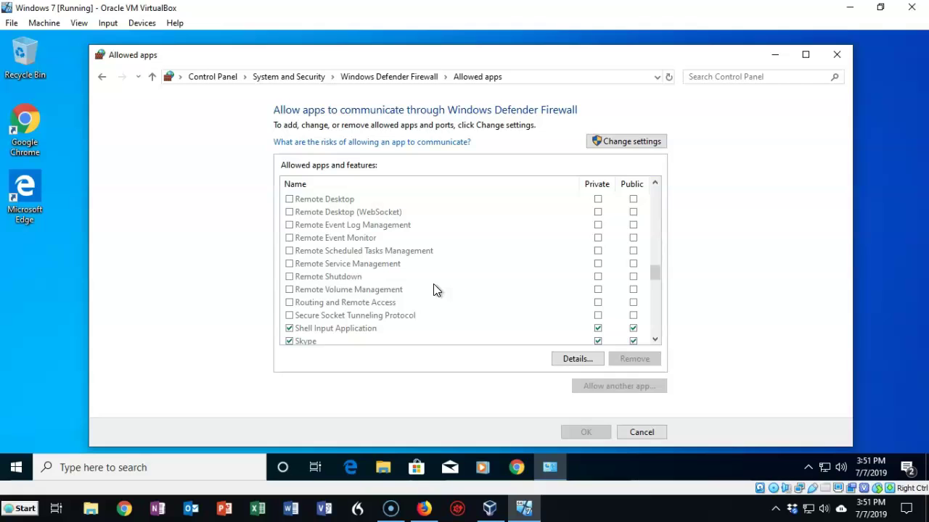
left_click(641, 431)
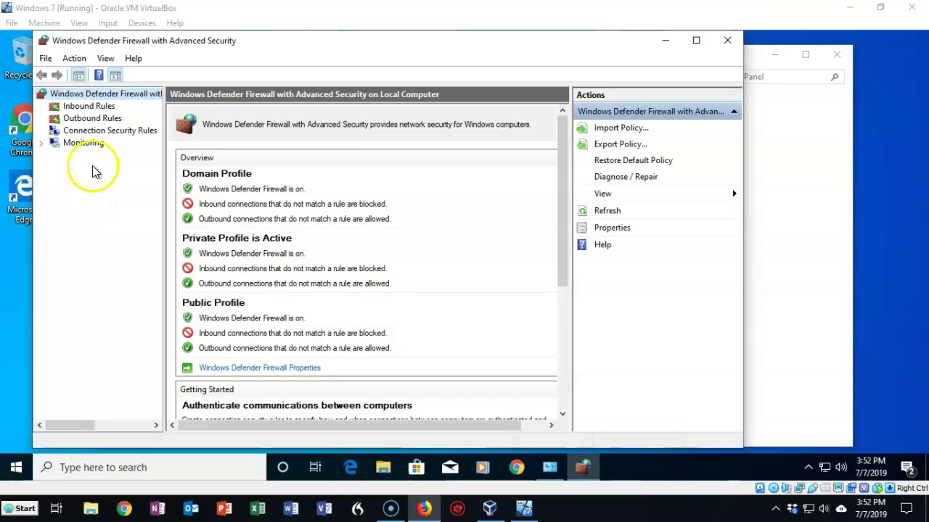
- Show the Inbound Rules list in the advanced firewall console
left_click(89, 106)
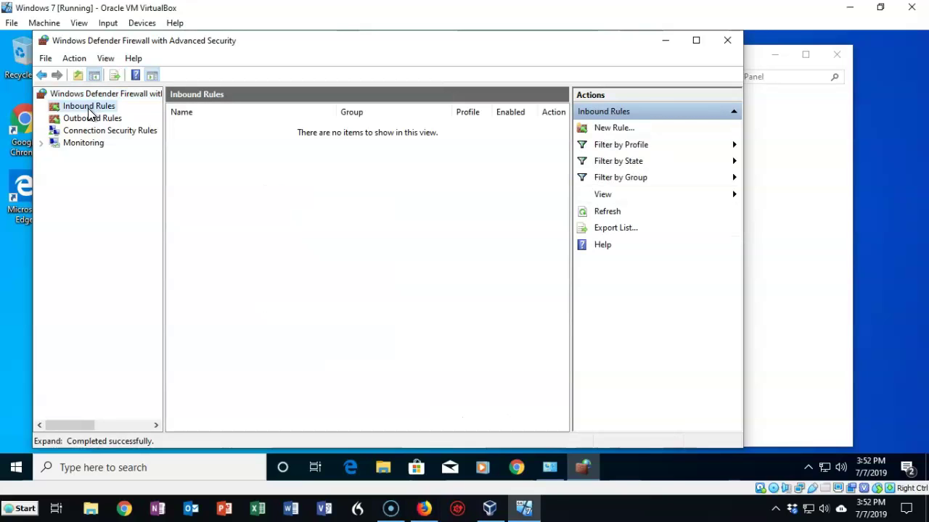
- Start a new inbound rule from the Inbound Rules context menu and advance past Rule Type
right_click(87, 110)
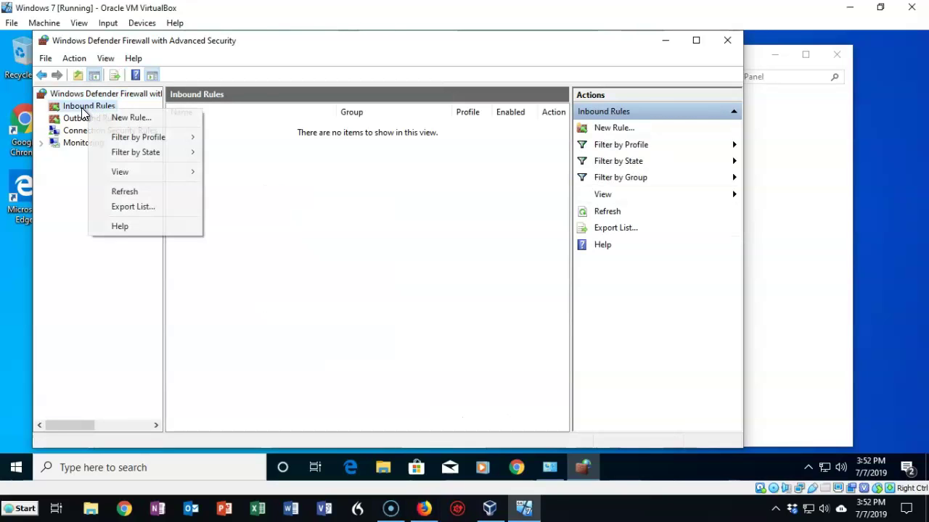
left_click(119, 118)
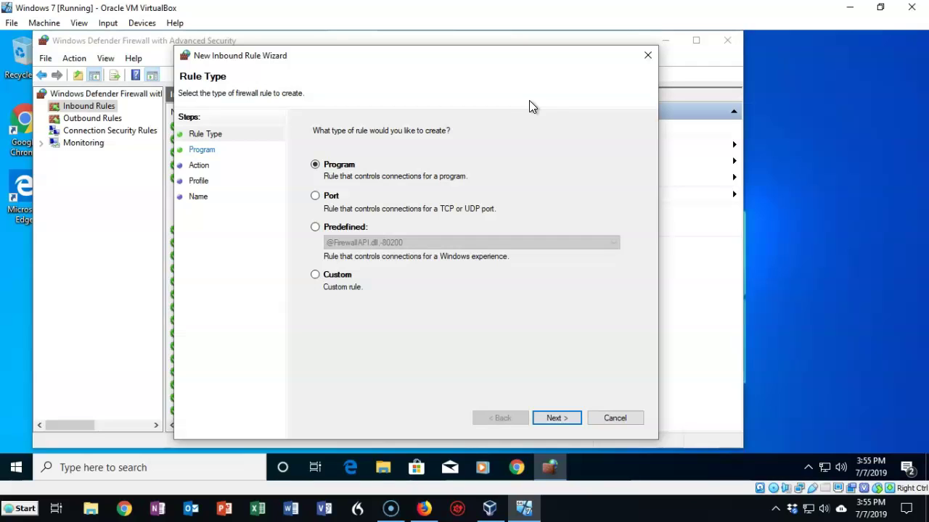
left_click(551, 418)
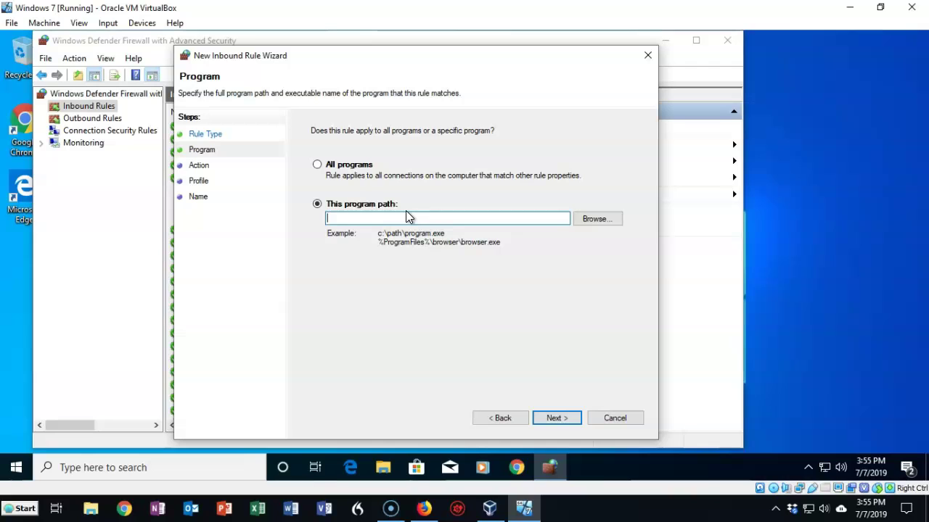
- Choose the Port rule type, preview the Protocol and Ports page, then return to Rule Type
left_click(499, 417)
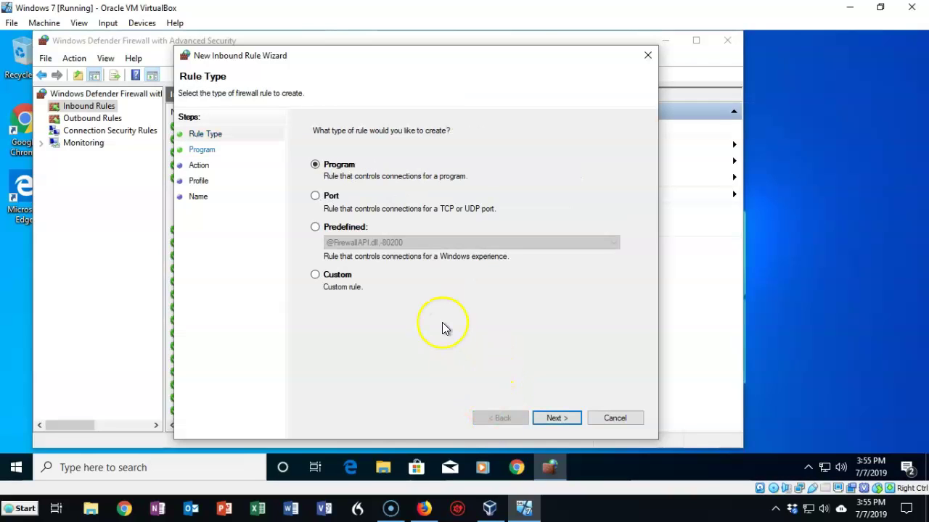
left_click(314, 198)
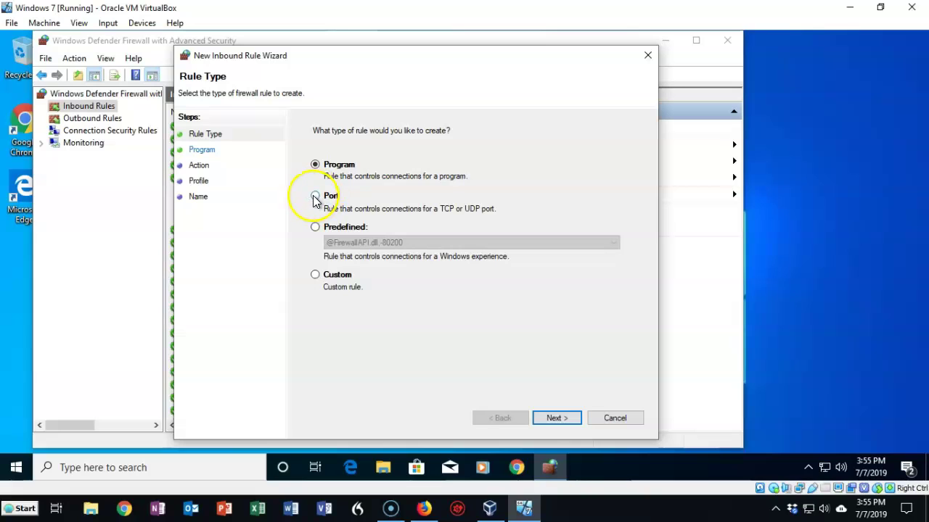
left_click(556, 419)
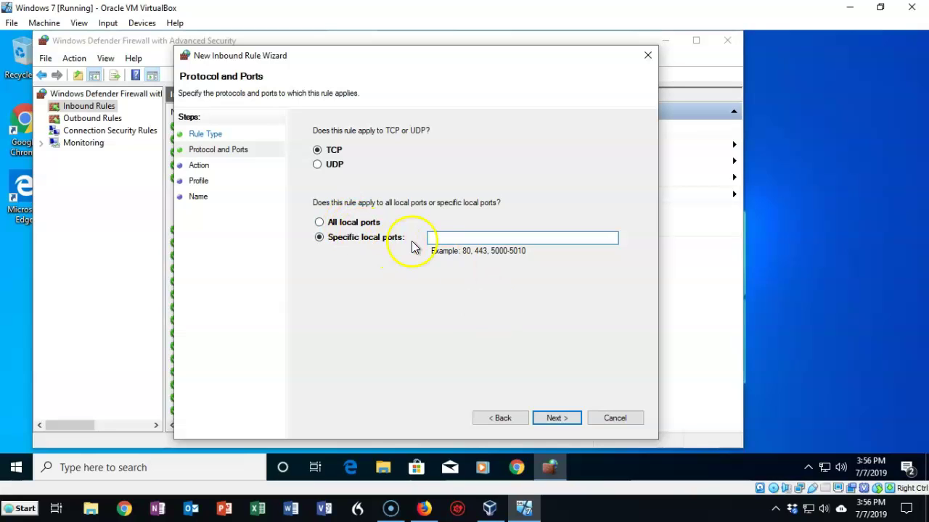
left_click(500, 419)
- Switch the rule type to Predefined and browse its rule groups, such as Remote Desktop
left_click(317, 228)
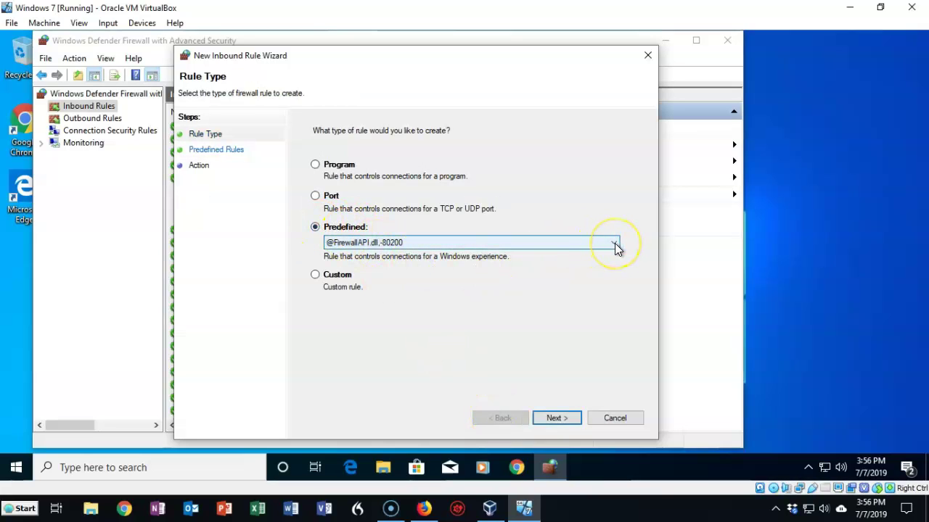
left_click(614, 243)
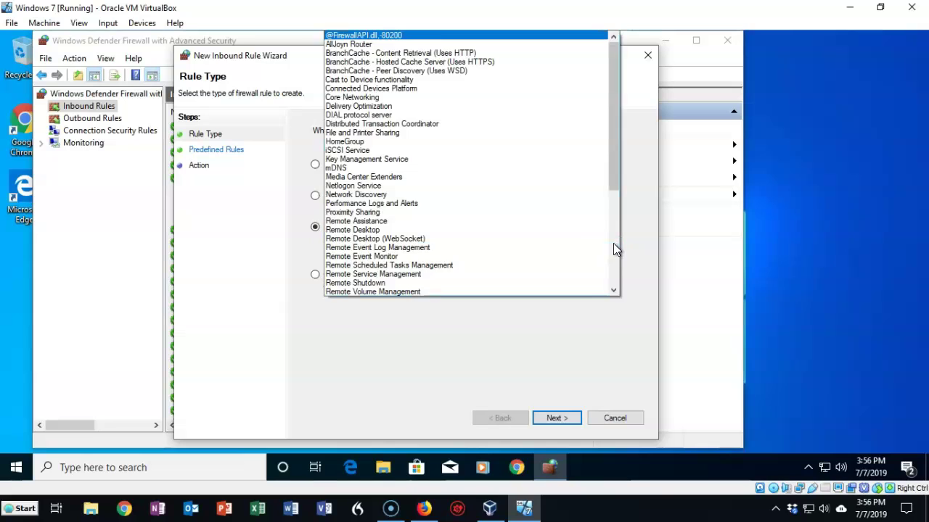
scroll(511, 120, "down", 6)
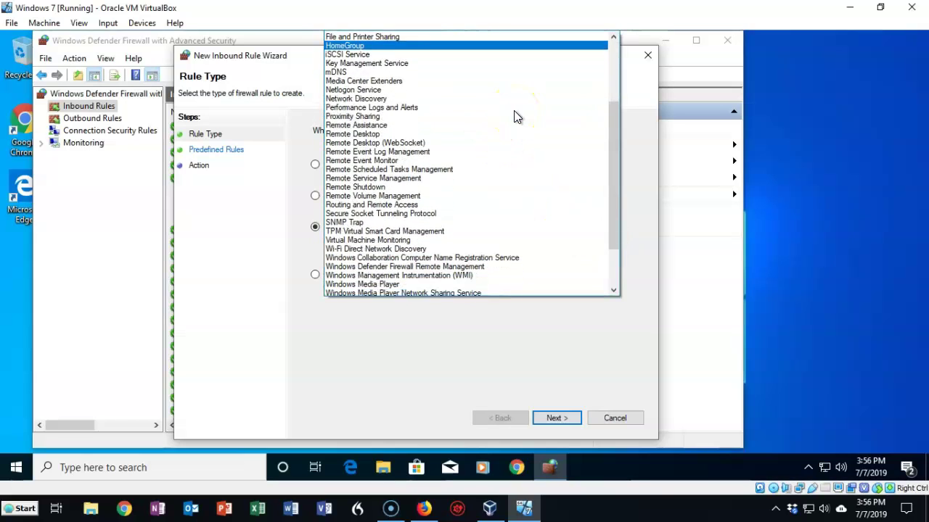
scroll(516, 119, "down", 1)
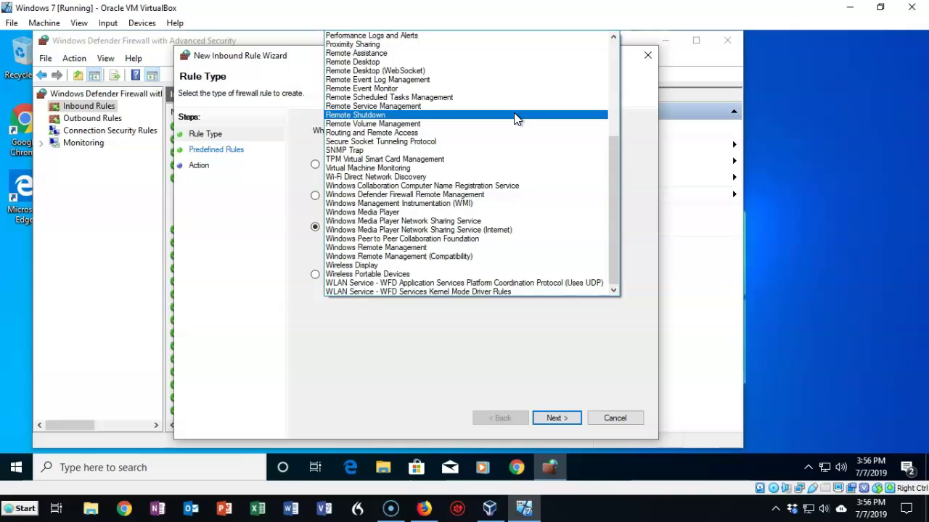
scroll(519, 238, "up", 7)
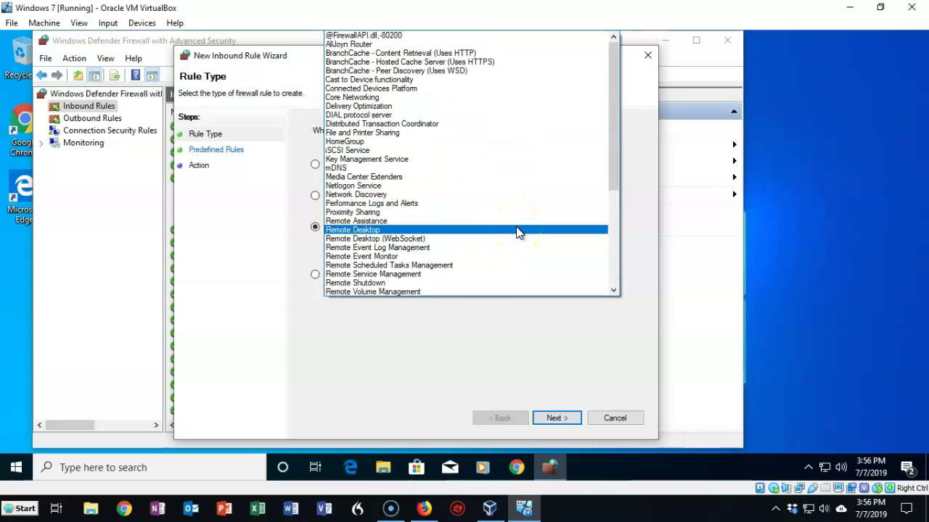
- Close the predefined list, choose Custom, preview the Program page and return to Rule Type
left_click(496, 366)
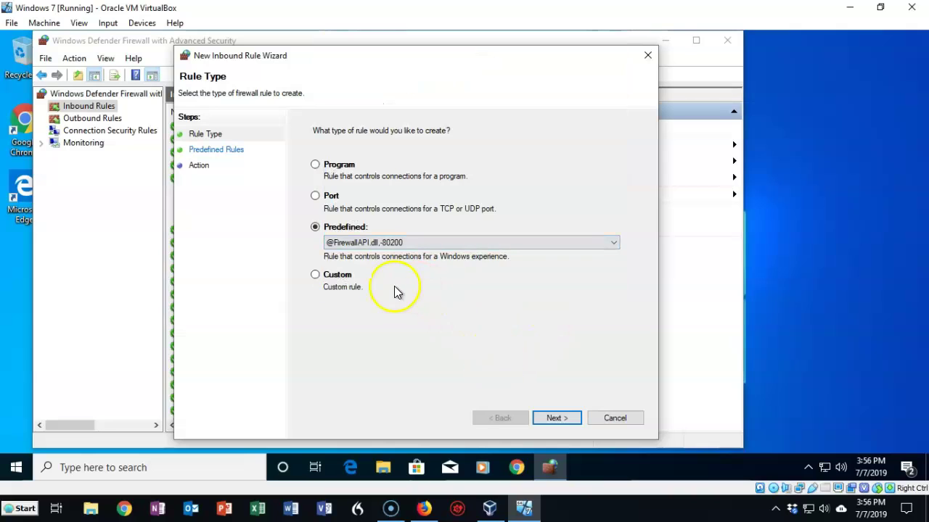
left_click(317, 274)
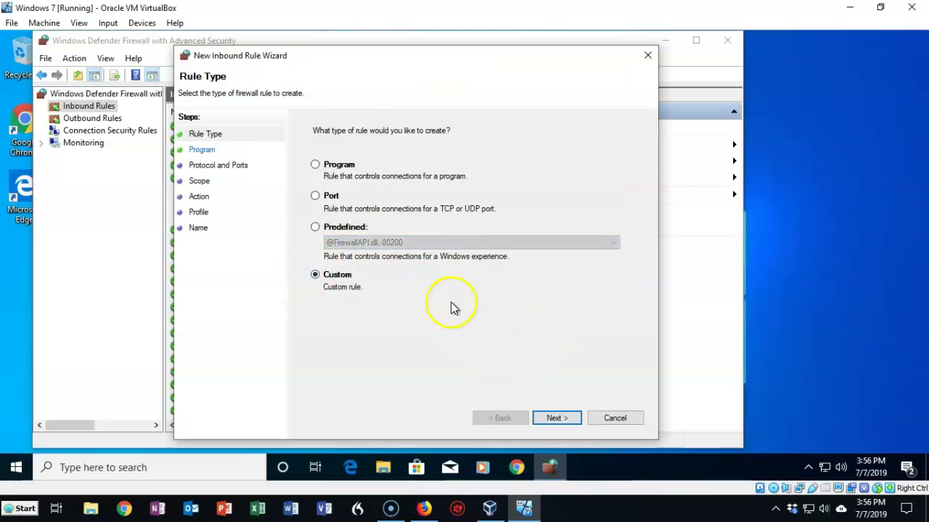
left_click(553, 421)
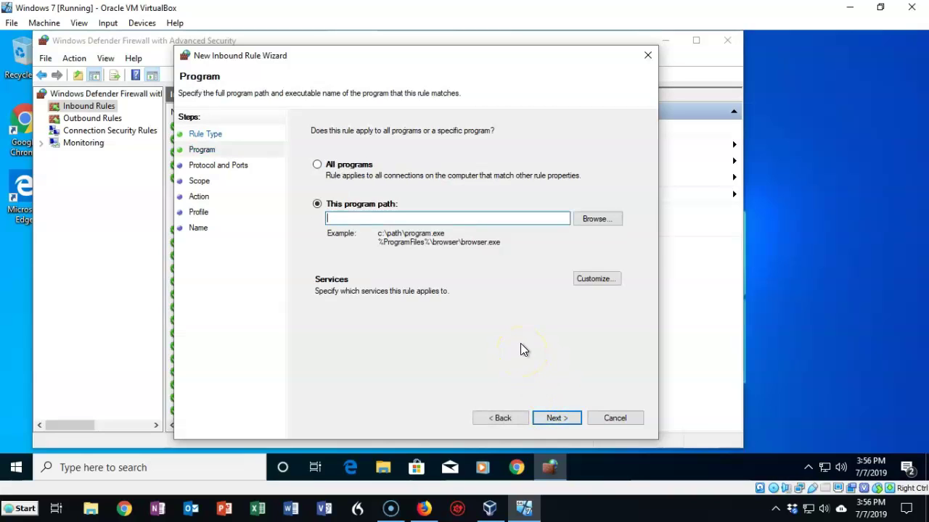
left_click(549, 414)
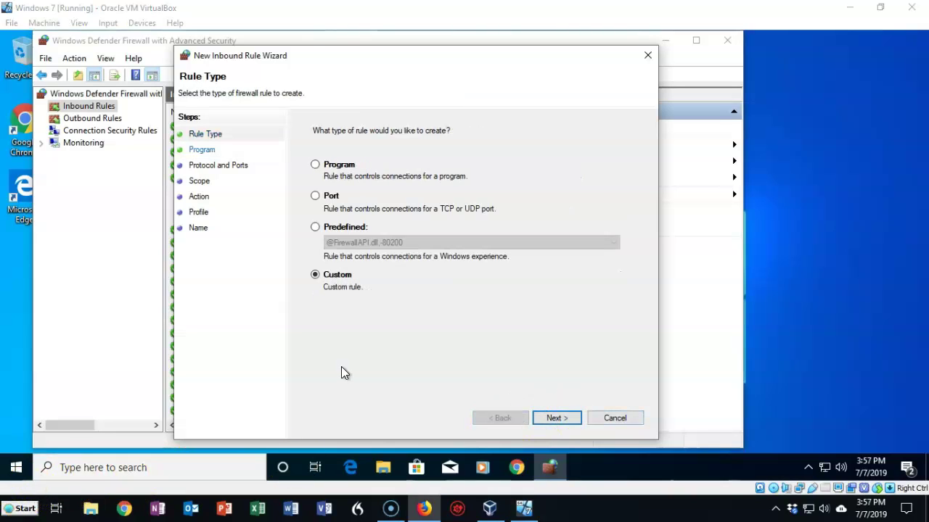
- Make the rule a Port rule for TCP, specific local port 80
left_click(315, 198)
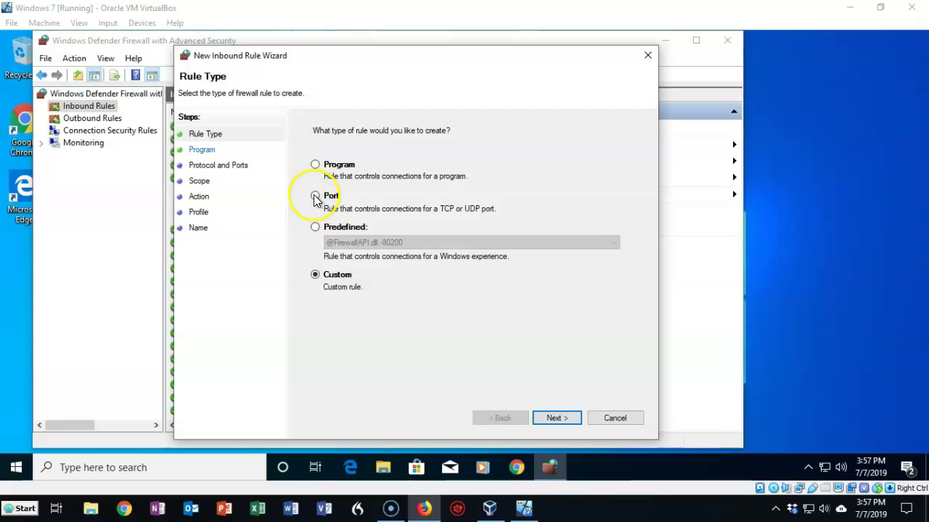
left_click(554, 418)
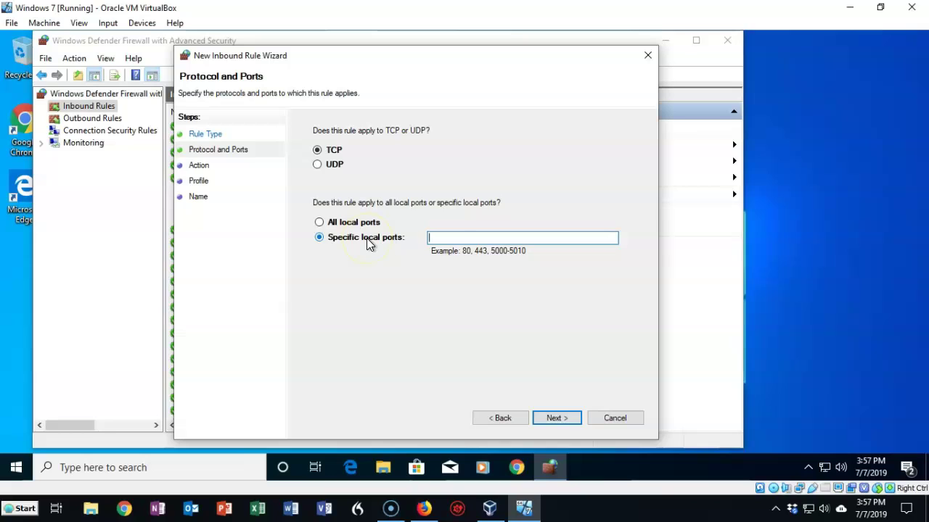
left_click(445, 237)
type("80")
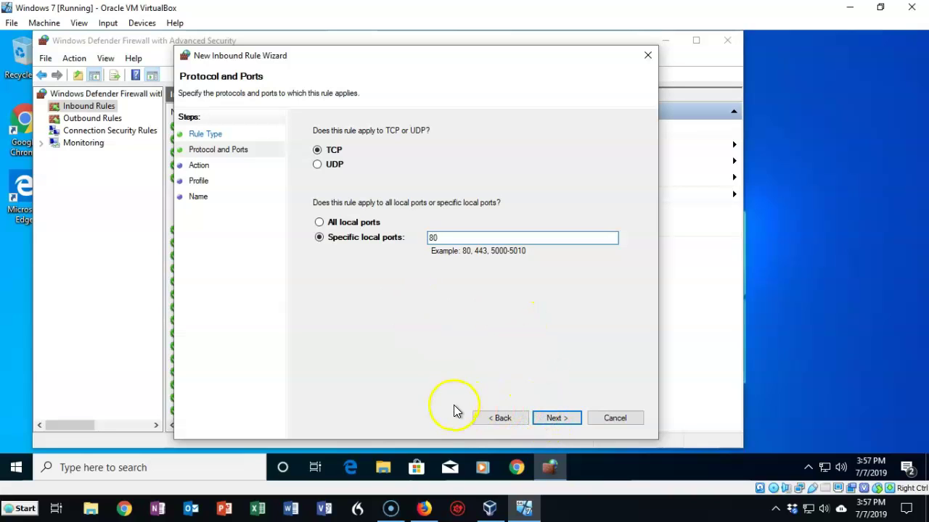
left_click(555, 418)
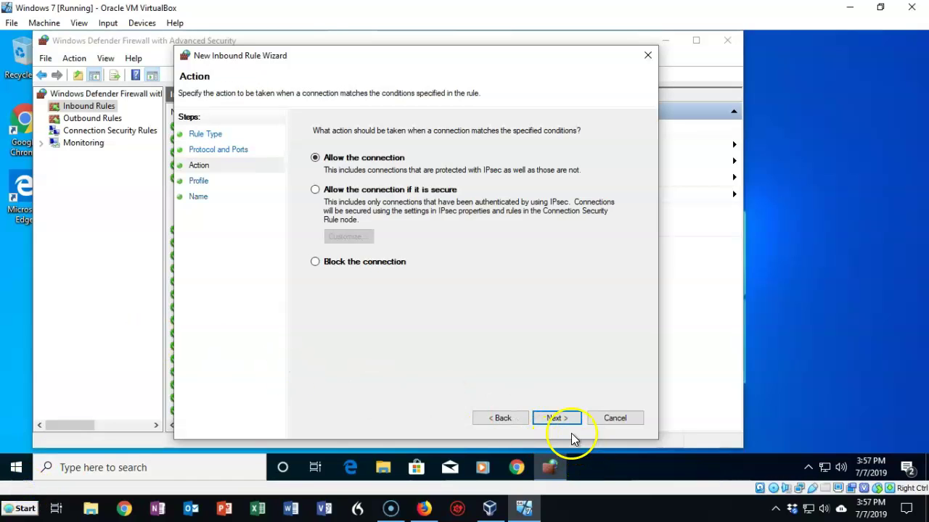
- Keep Allow the connection and all three profiles, name the rule 'inboundweb', and finish
left_click(554, 418)
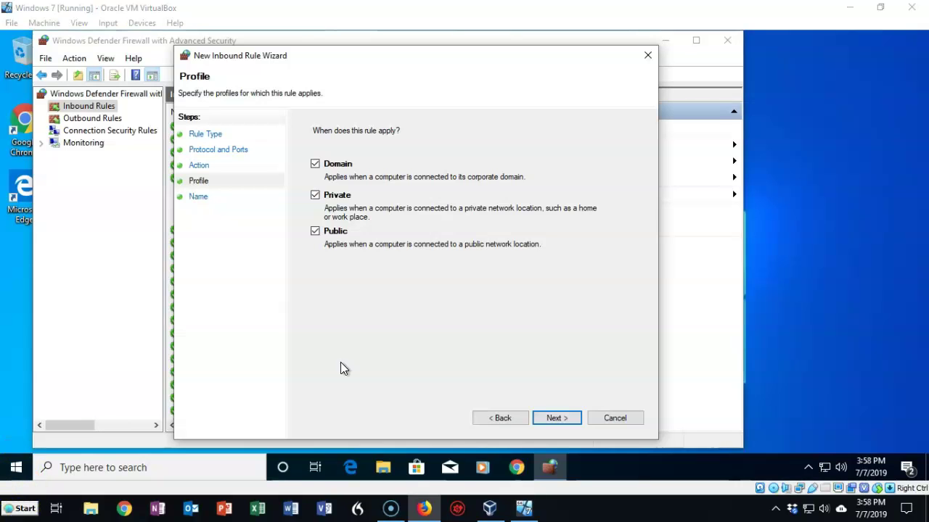
left_click(555, 418)
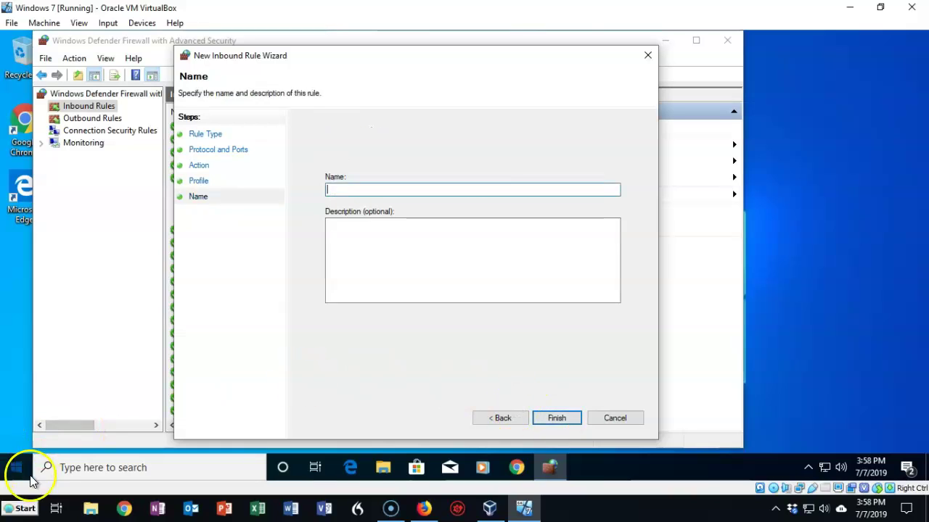
left_click(348, 187)
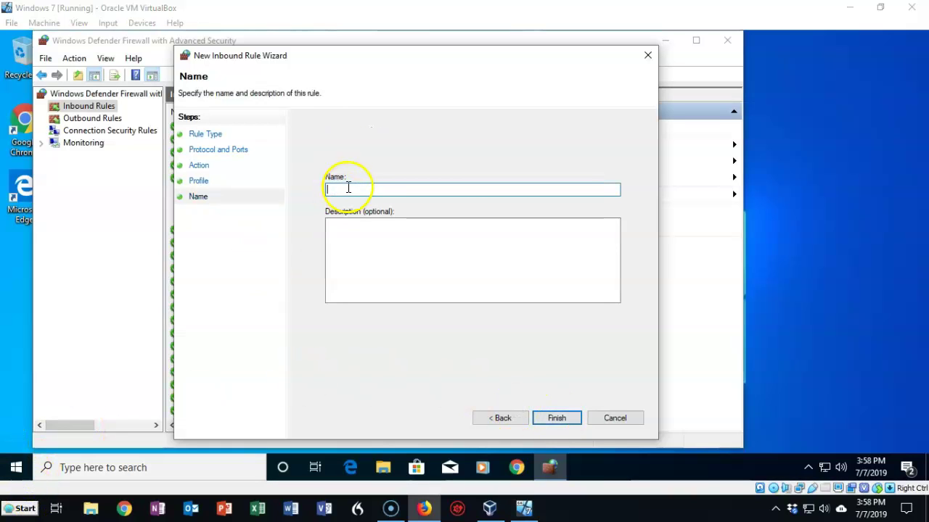
type("in")
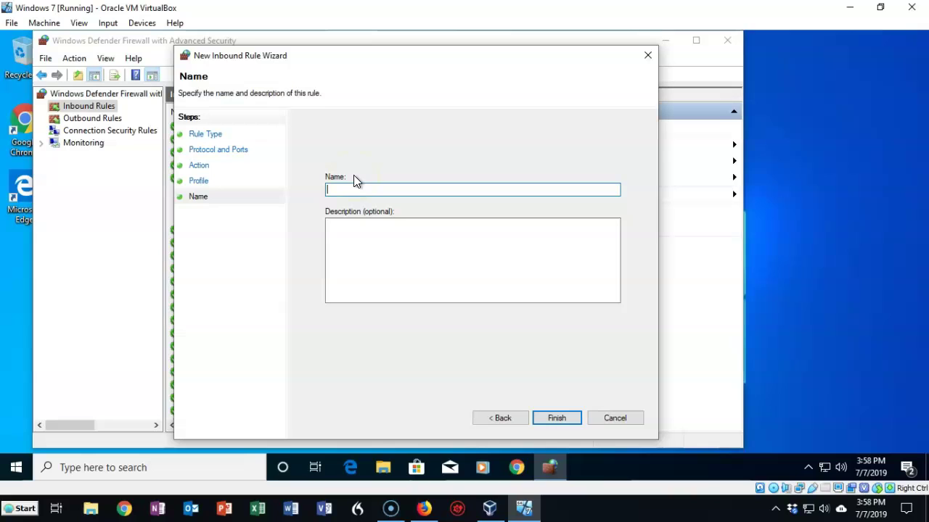
type("boundweb")
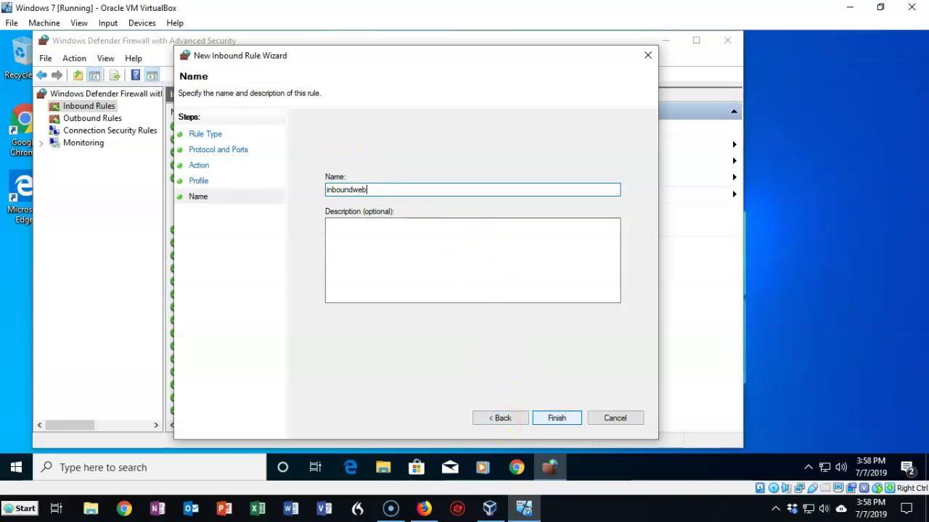
left_click(551, 419)
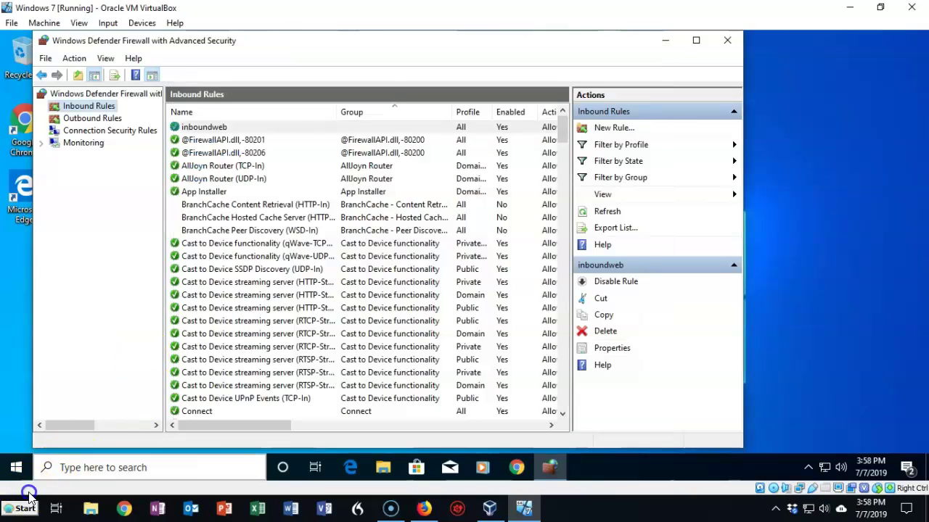
- Open the inboundweb rule's properties and view its Remote Computers and Remote Users tabs
left_click(29, 495)
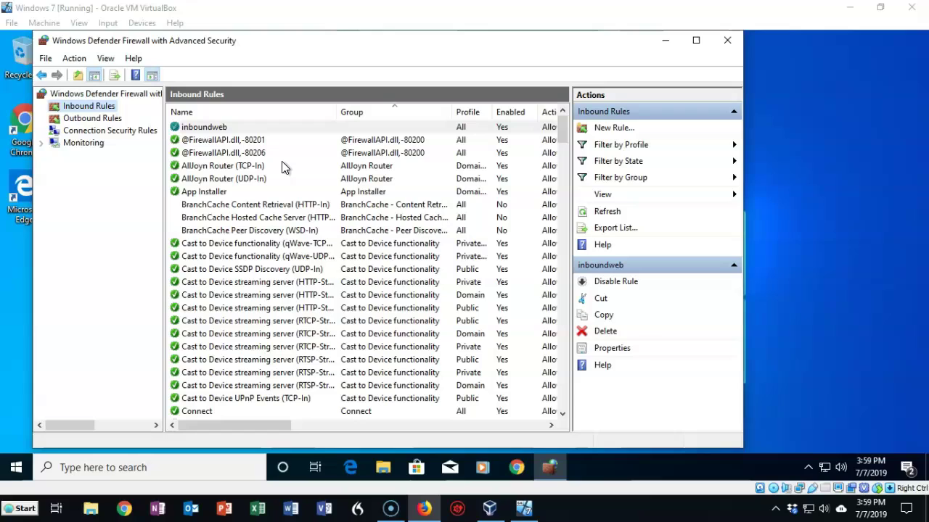
double_click(203, 130)
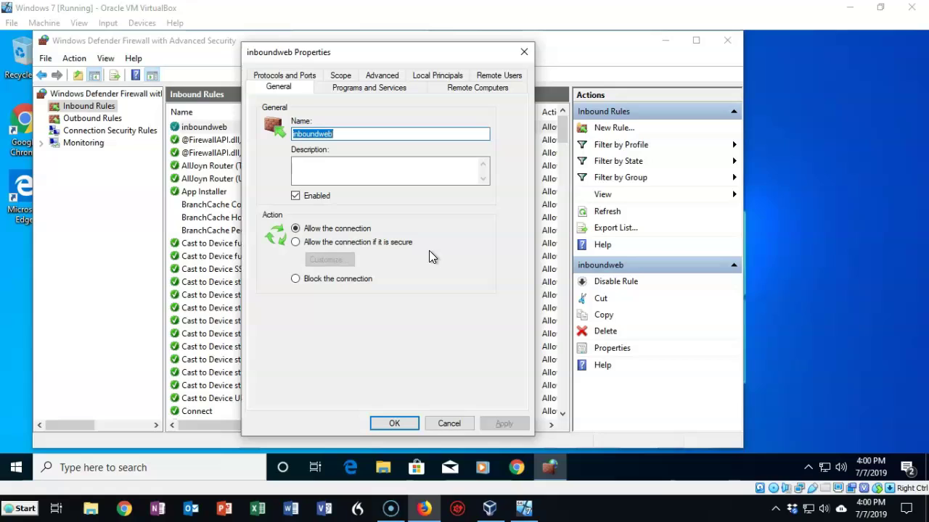
left_click(483, 87)
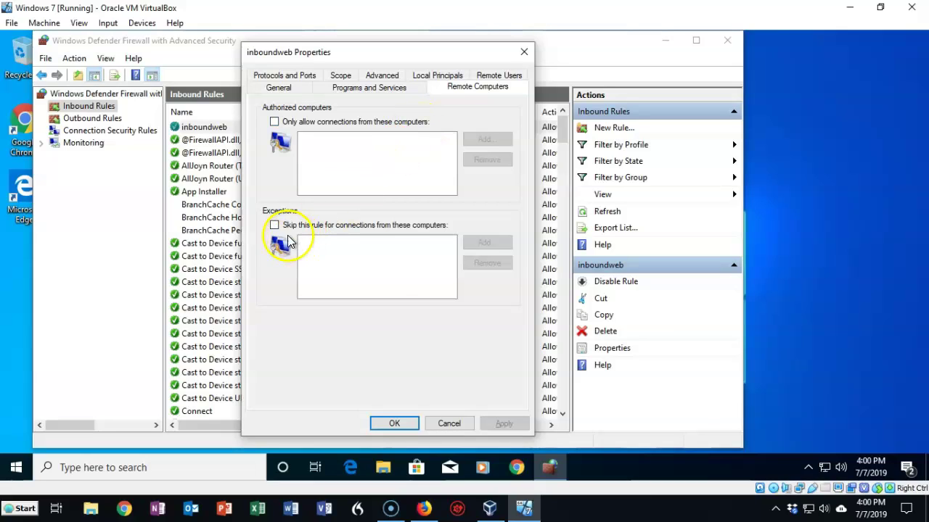
left_click(495, 75)
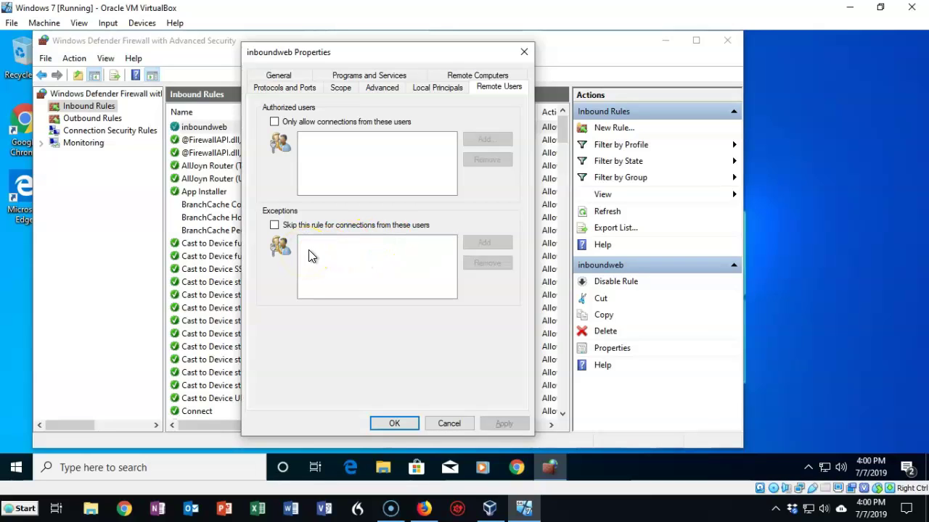
- Add a comma after 80 in the Local port field, then view the Scope and Advanced tabs
left_click(288, 88)
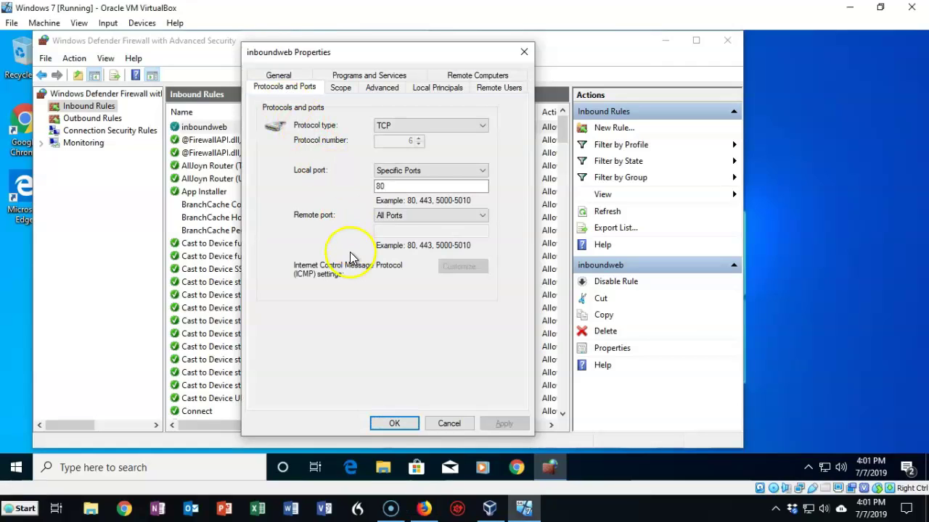
left_click(406, 186)
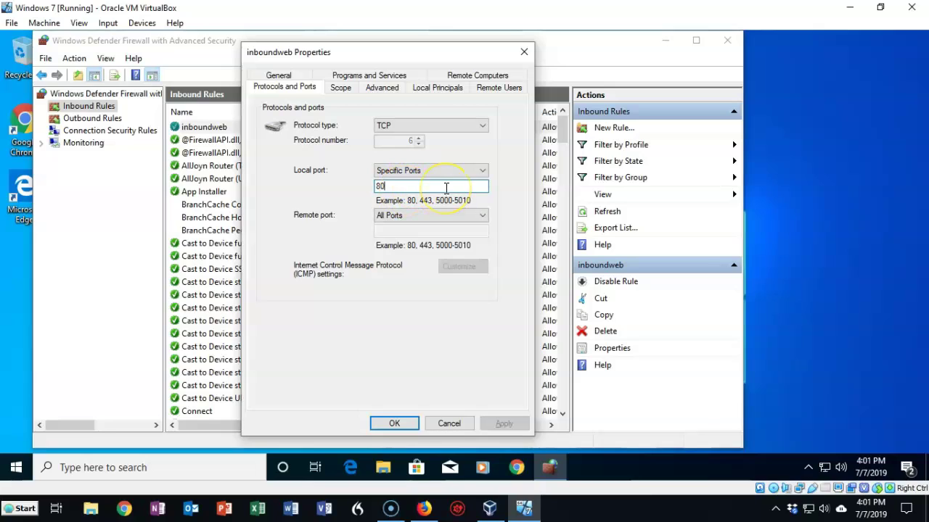
type(",443")
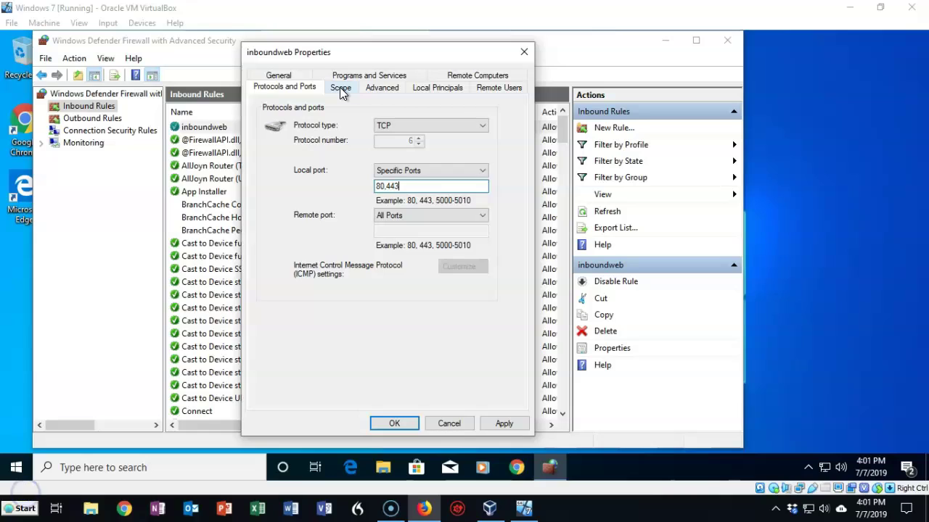
left_click(339, 87)
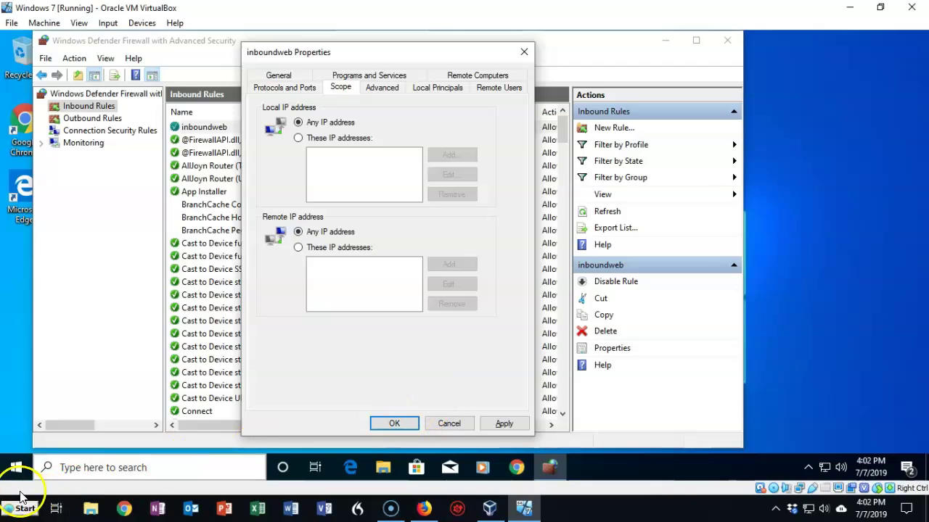
key("ctrl+Tab")
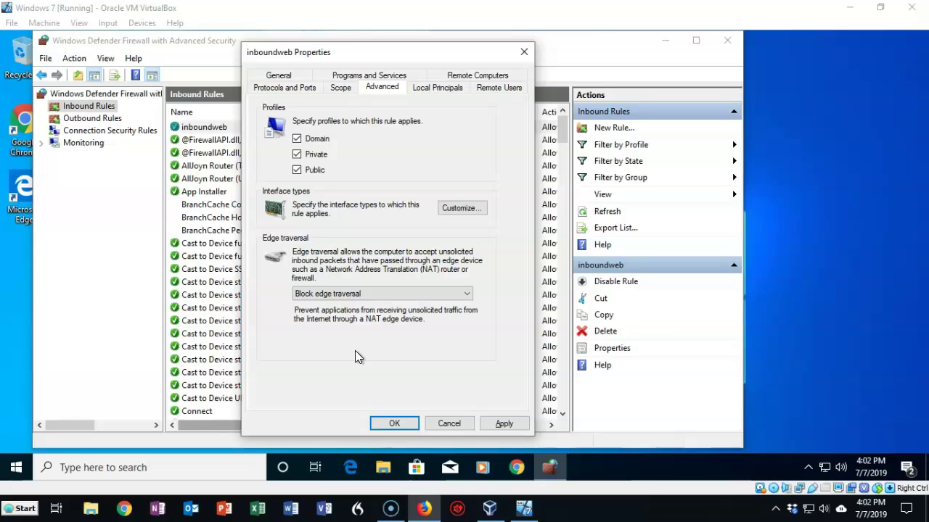
- Set Edge traversal to 'Allow edge traversal', then apply and save the rule with OK
left_click(468, 292)
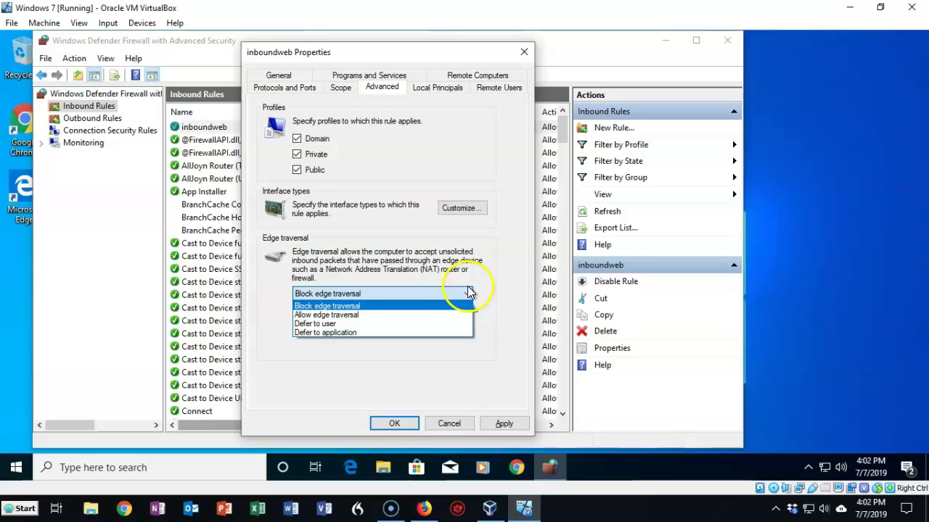
left_click(357, 317)
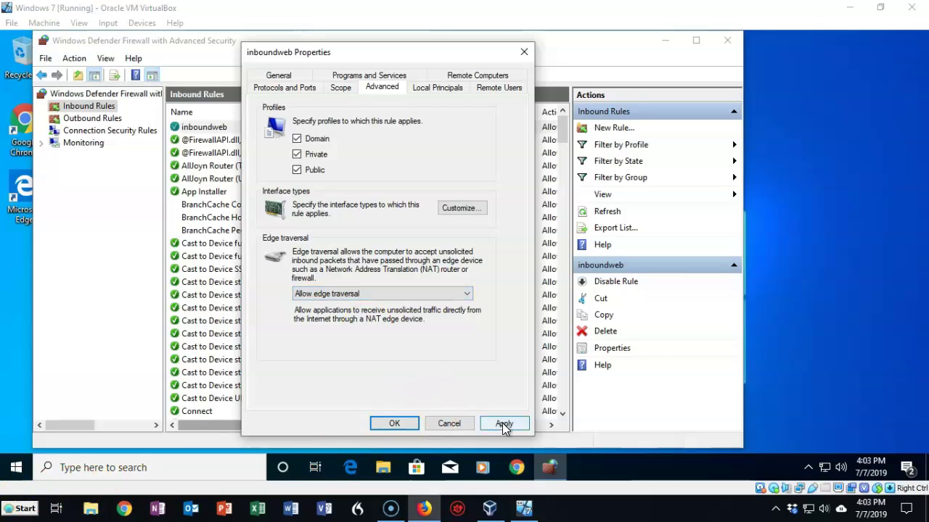
left_click(502, 423)
left_click(394, 424)
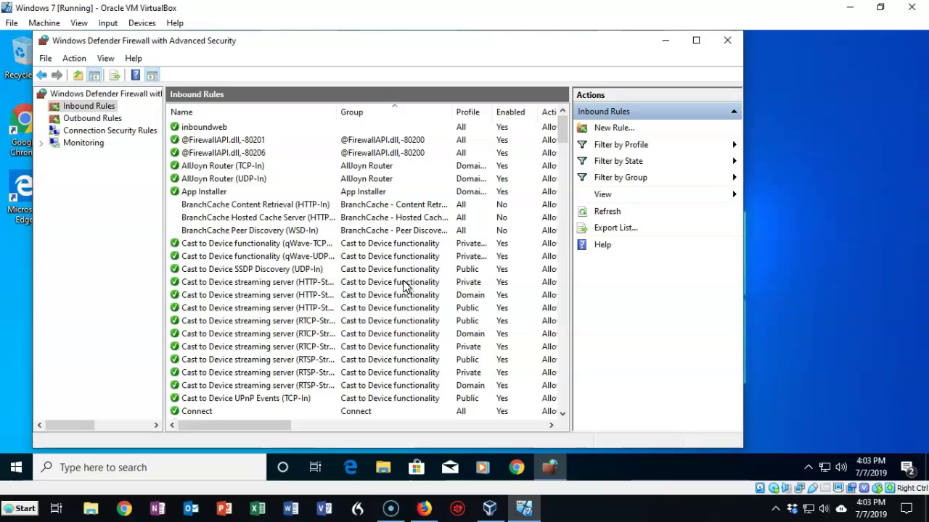
left_click(20, 507)
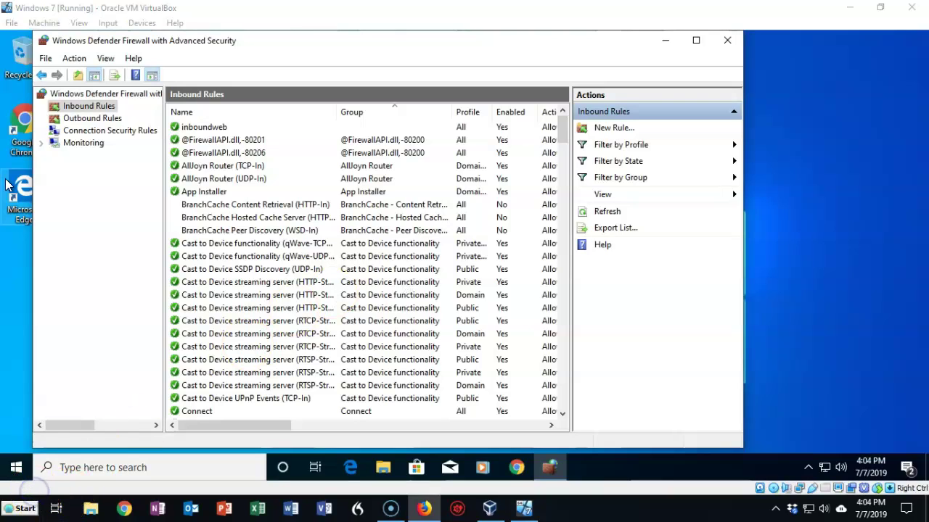